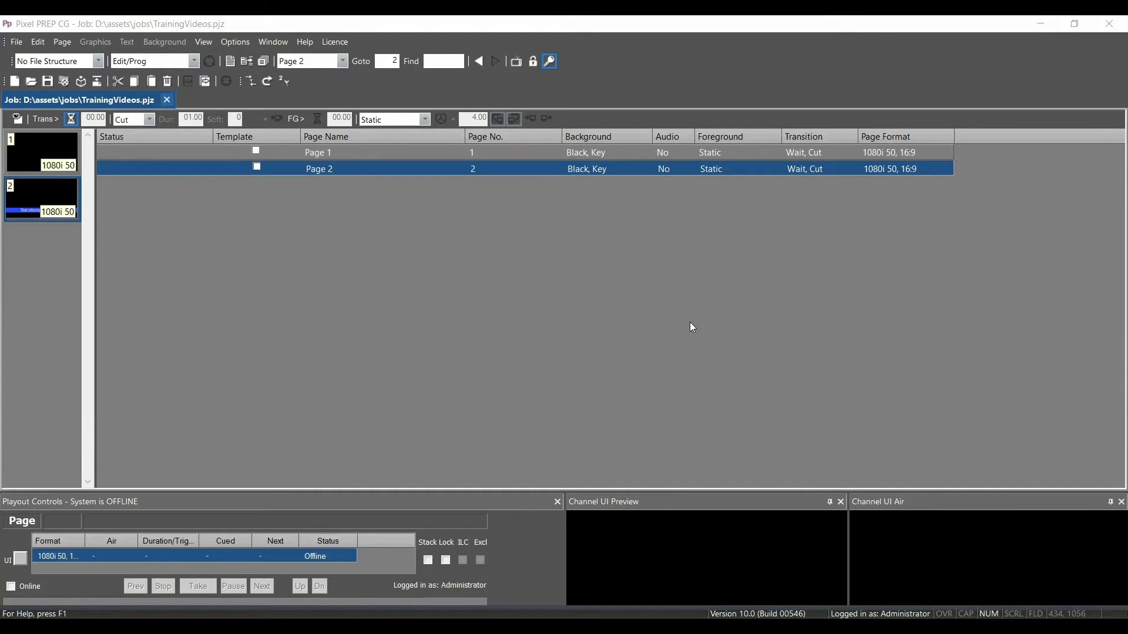
# Open Page 2 for editing, select the "Text information" text page and review its Continuous Ticker animation marker settings
pyautogui.doubleClick(39, 193)
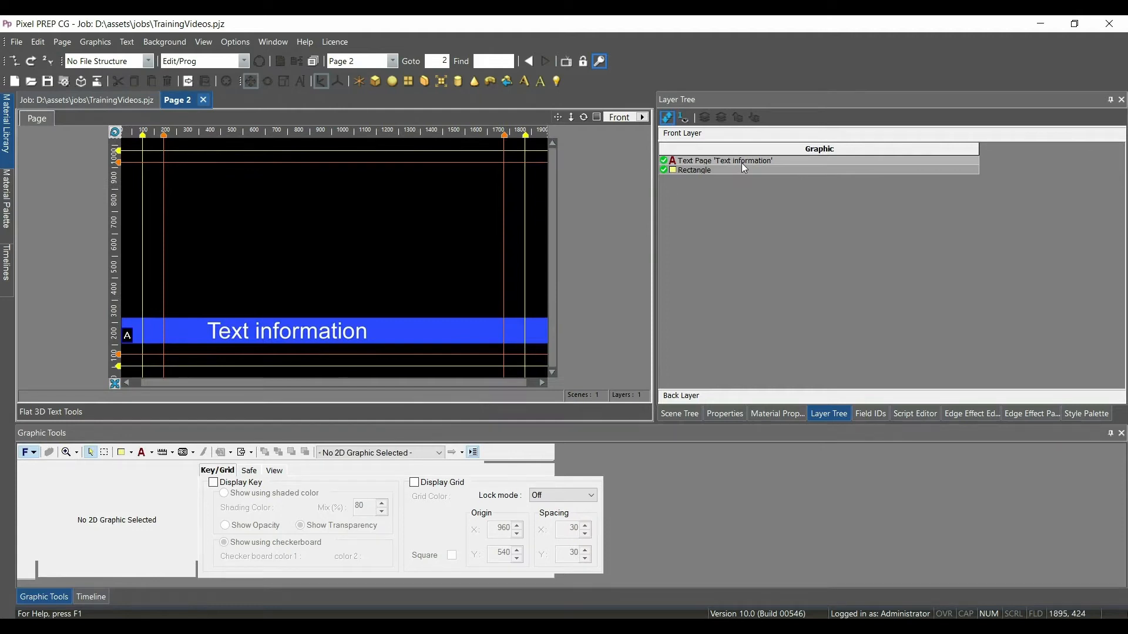
pyautogui.click(742, 161)
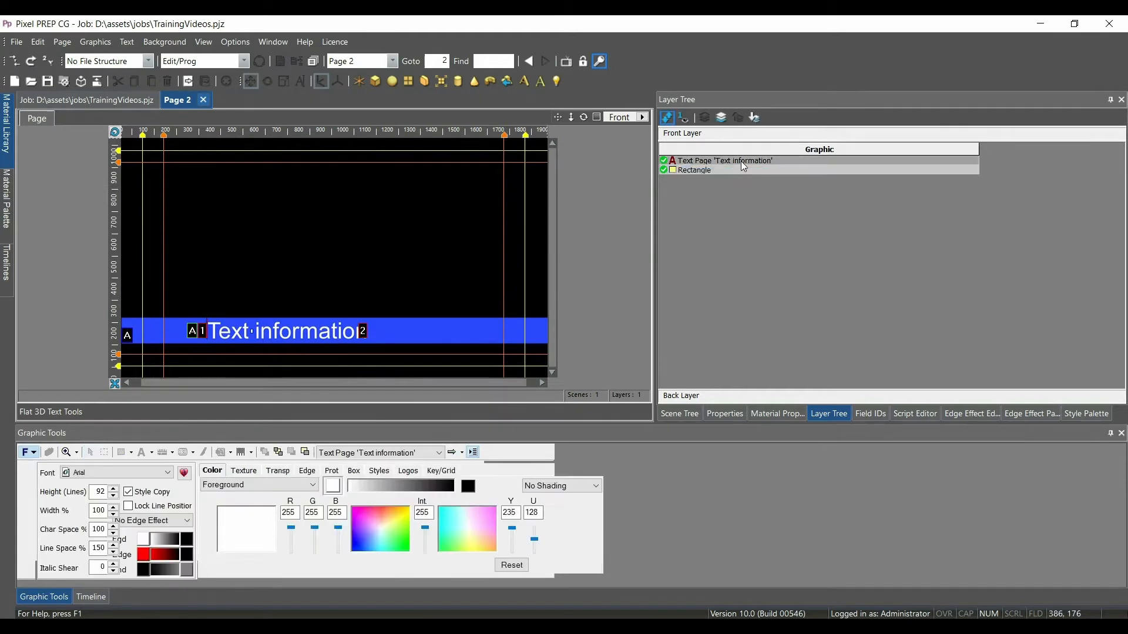
pyautogui.doubleClick(195, 337)
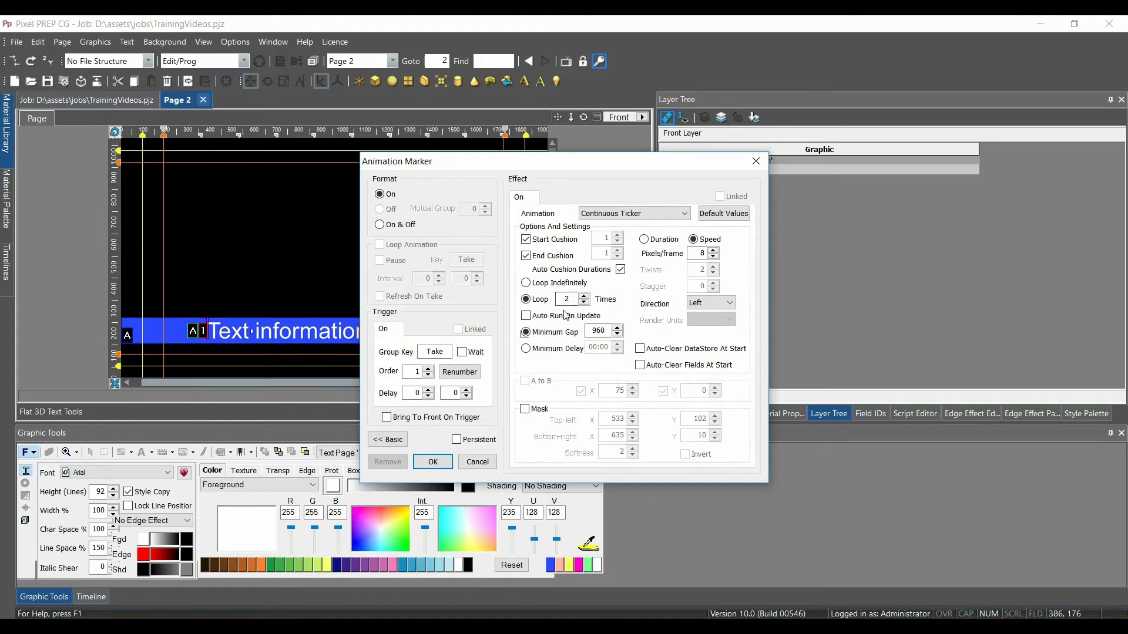
pyautogui.click(433, 464)
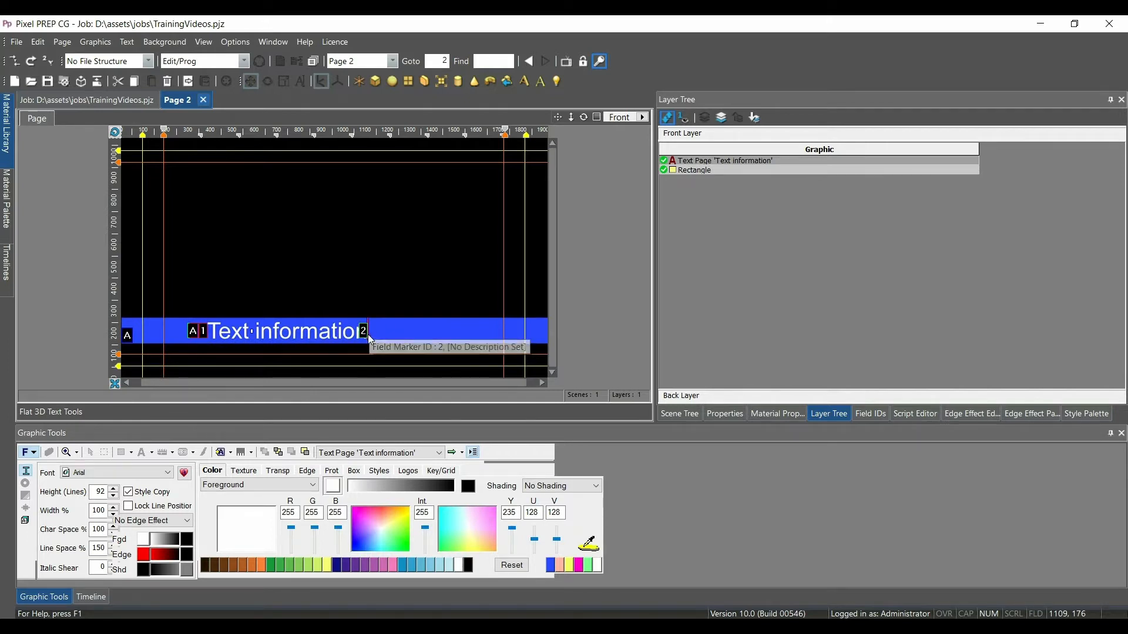
# Add two spaces after "Text information" and insert a motion marker at the end of the line
pyautogui.scroll(3, 595, 277)
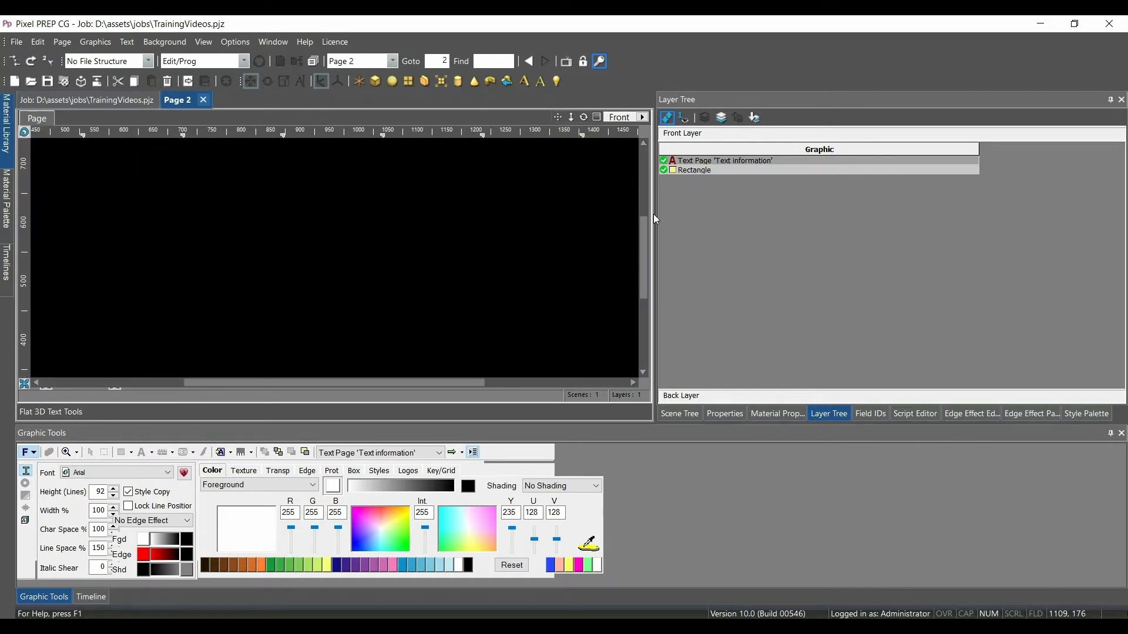
pyautogui.moveTo(642, 238); pyautogui.dragTo(647, 291)
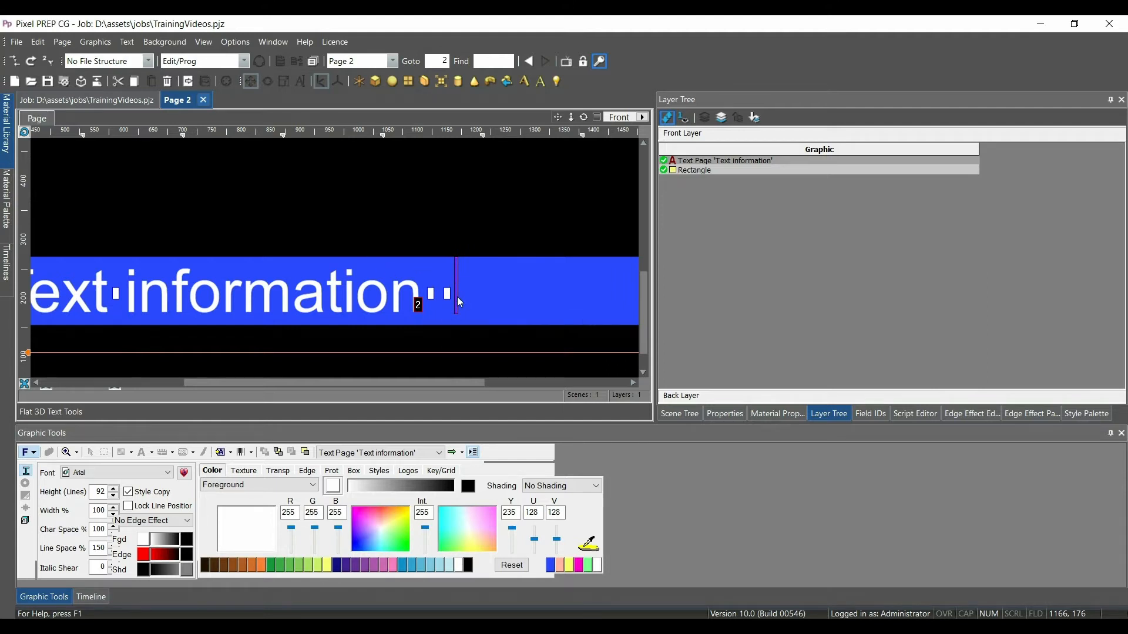
pyautogui.click(231, 454)
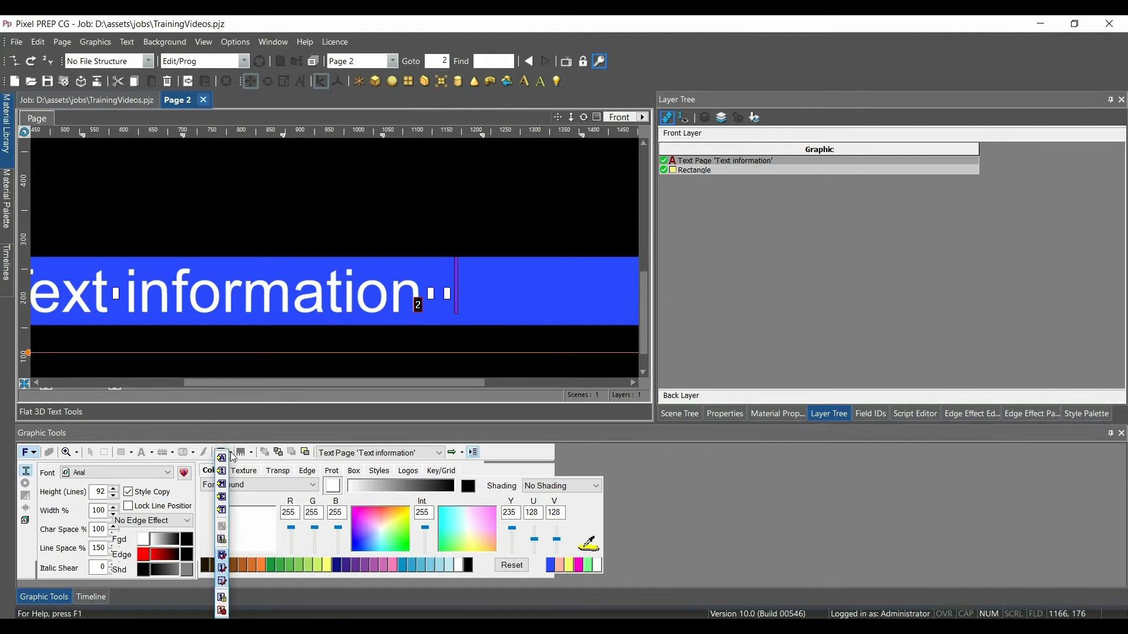
pyautogui.click(222, 486)
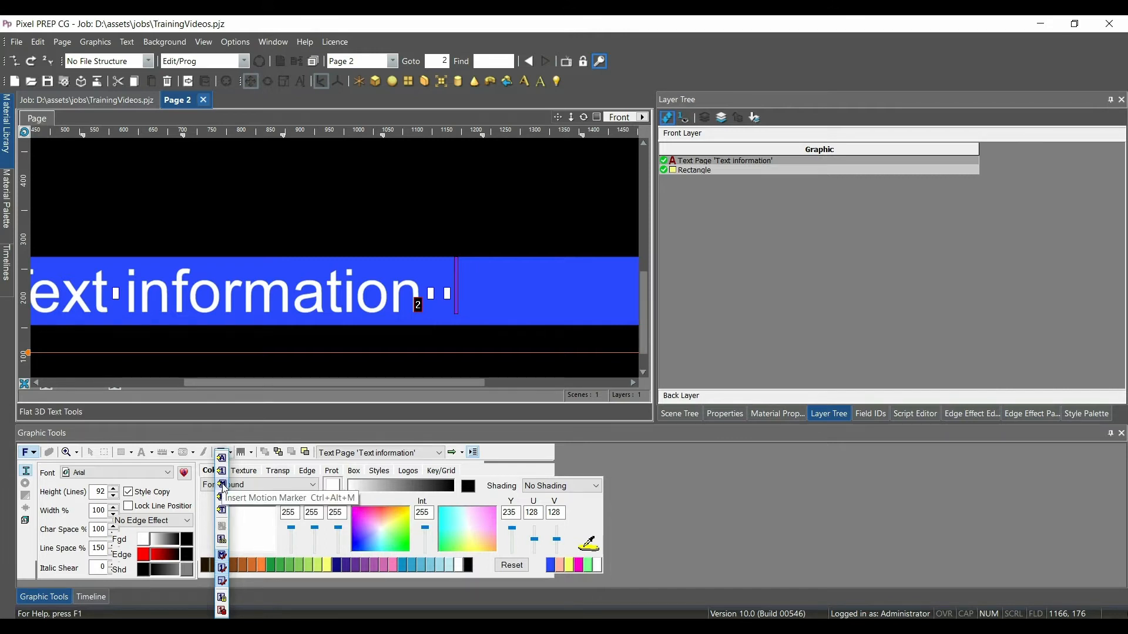
# Set the motion marker to Trigger with trigger key Q, keep Target Screen Position enabled, and apply it on the last loop only
pyautogui.moveTo(559, 168); pyautogui.dragTo(575, 152)
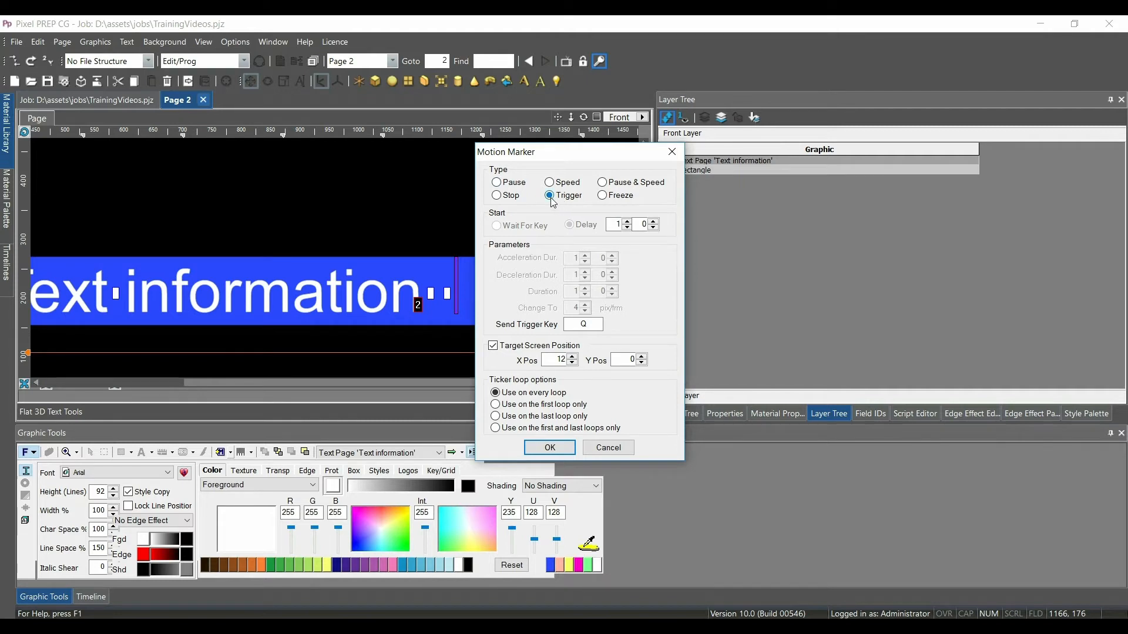
pyautogui.click(591, 325)
pyautogui.write('Q')
pyautogui.click(494, 346)
pyautogui.click(494, 346)
pyautogui.click(551, 448)
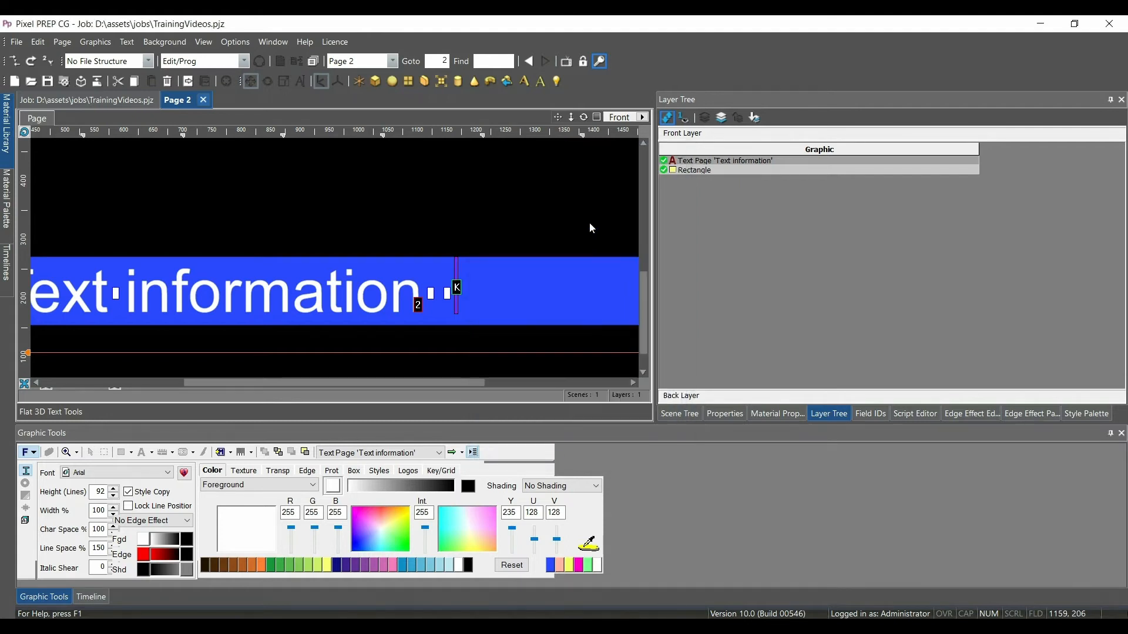
# Move the motion marker's vertical target line inward until it sits between the two left-hand safe-area guides
pyautogui.moveTo(644, 304); pyautogui.dragTo(647, 290)
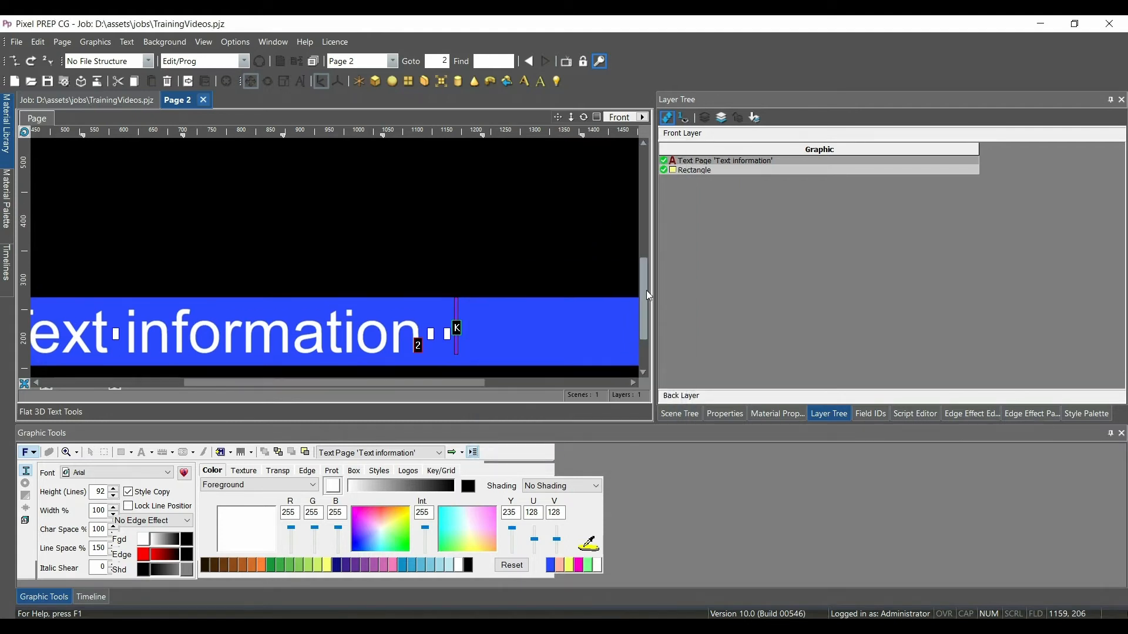
pyautogui.hotkey('ctrl', '0')
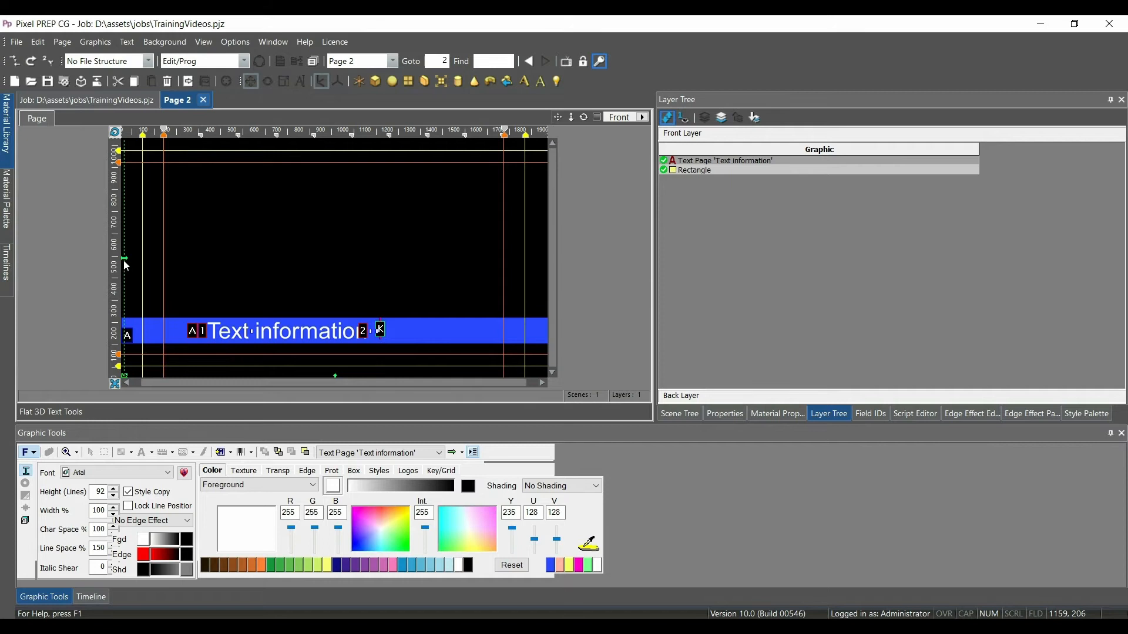
pyautogui.doubleClick(381, 333)
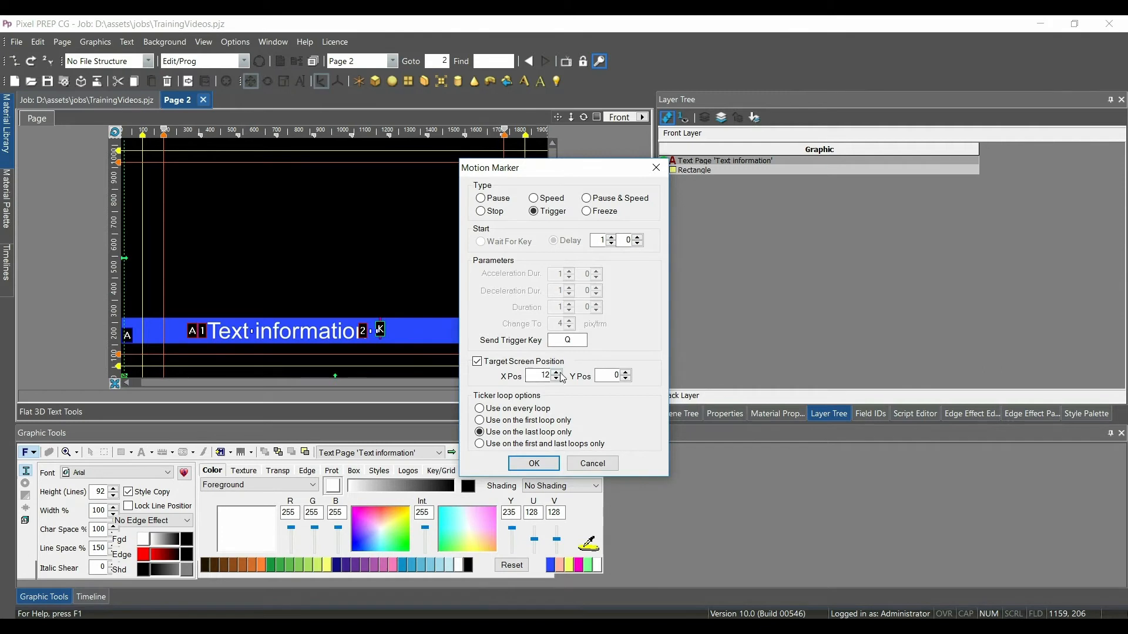
pyautogui.click(533, 464)
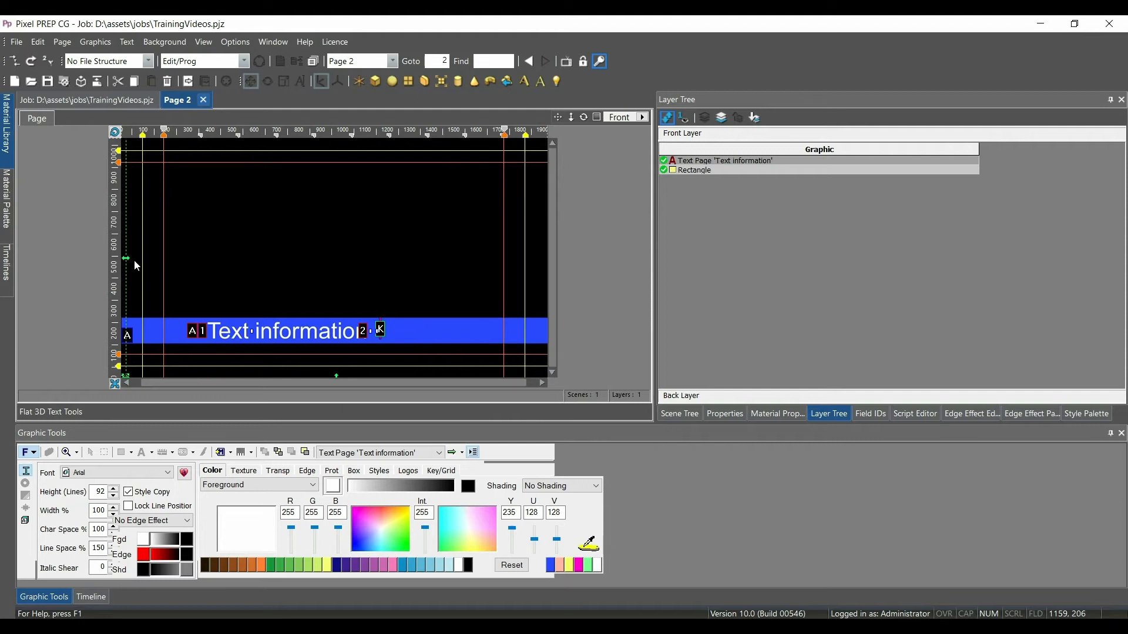
pyautogui.moveTo(129, 265)
pyautogui.mouseDown()
pyautogui.moveTo(313, 256)
pyautogui.moveTo(333, 261)
pyautogui.moveTo(166, 273)
pyautogui.moveTo(506, 269)
pyautogui.moveTo(232, 271)
pyautogui.moveTo(149, 259)
pyautogui.mouseUp()
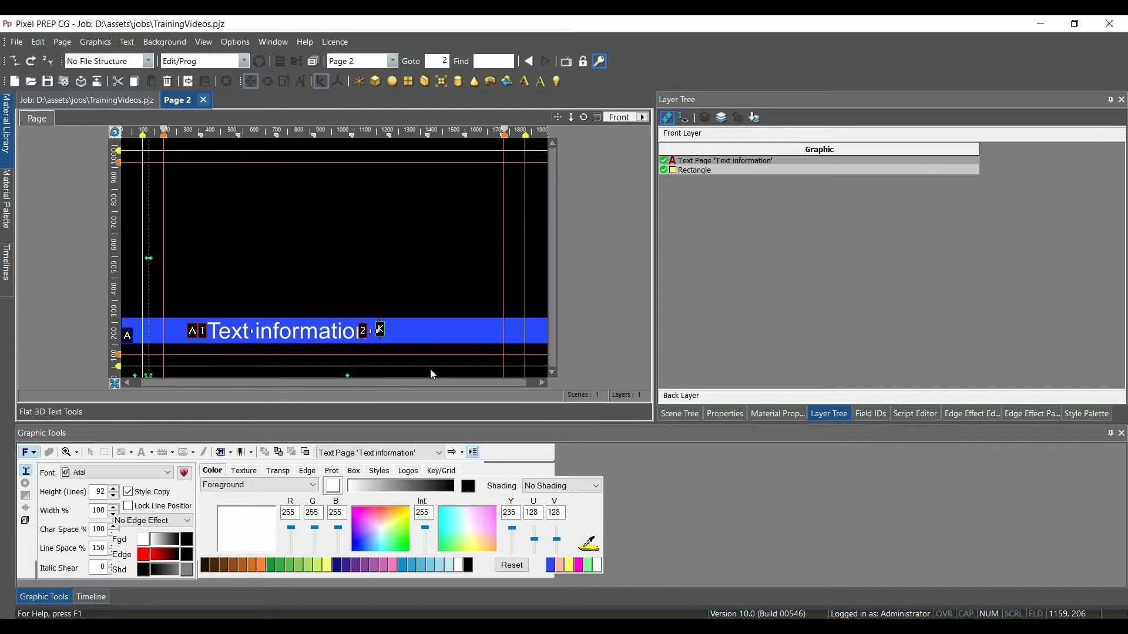
# Raise the motion marker's target Y position and reposition its target crosshair near the lower-left corner of the page
pyautogui.doubleClick(382, 333)
pyautogui.click(627, 372)
pyautogui.click(628, 372)
pyautogui.click(627, 372)
pyautogui.click(535, 463)
pyautogui.moveTo(150, 376); pyautogui.dragTo(295, 272)
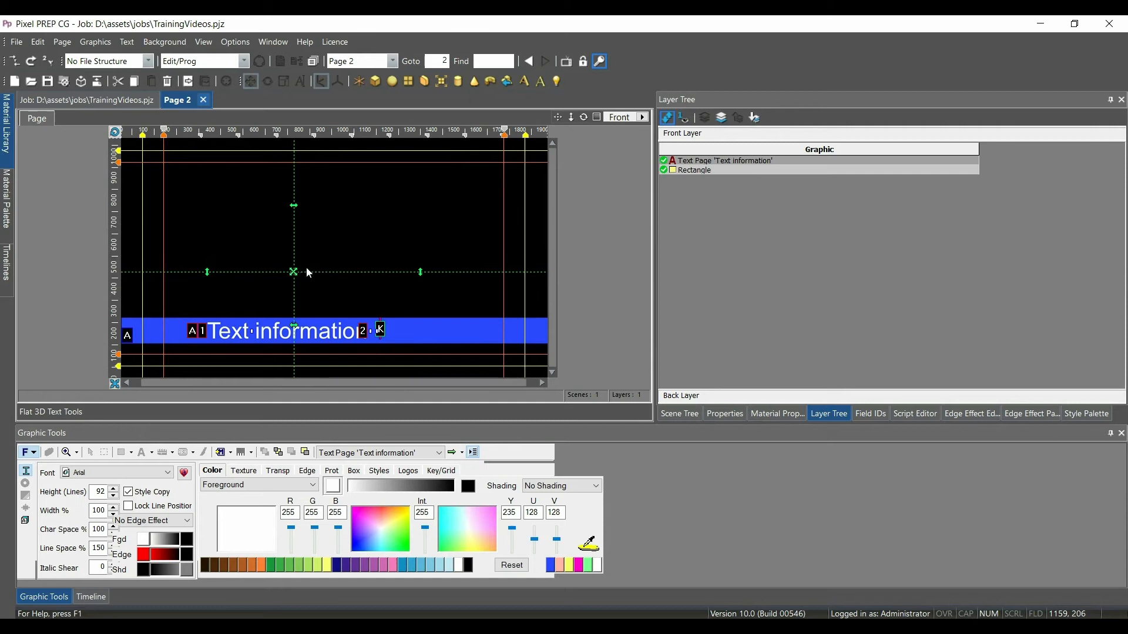
pyautogui.moveTo(294, 274)
pyautogui.mouseDown()
pyautogui.moveTo(198, 355)
pyautogui.moveTo(150, 367)
pyautogui.moveTo(173, 373)
pyautogui.moveTo(153, 372)
pyautogui.mouseUp()
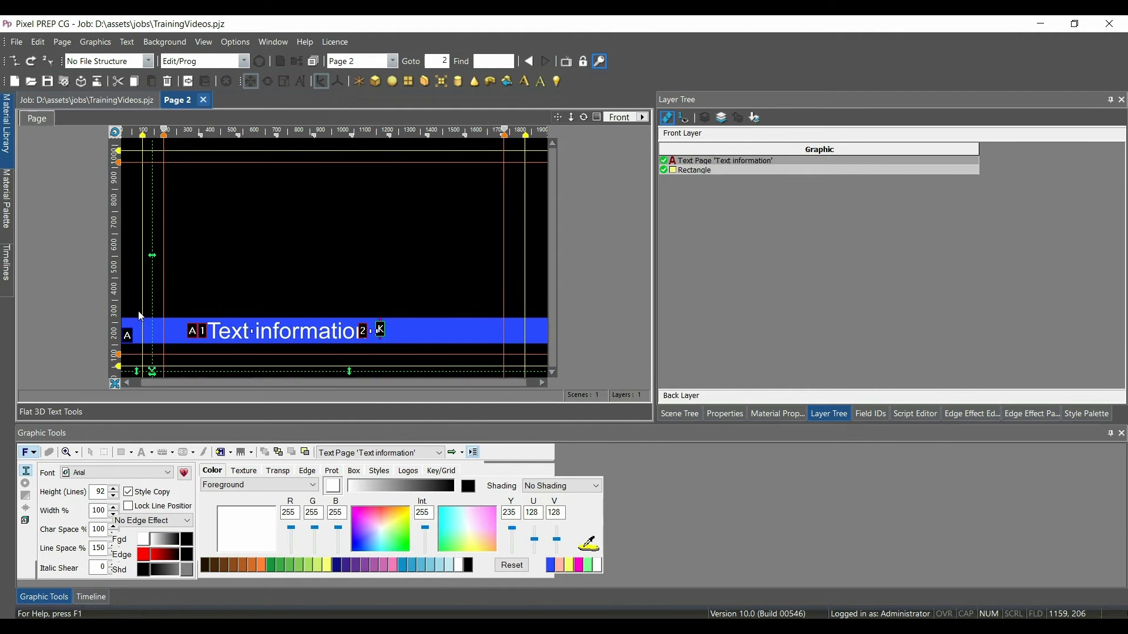
# Examine the blue rectangle's animation marker, checking its format, fade effect, group key and Wait option
pyautogui.click(685, 170)
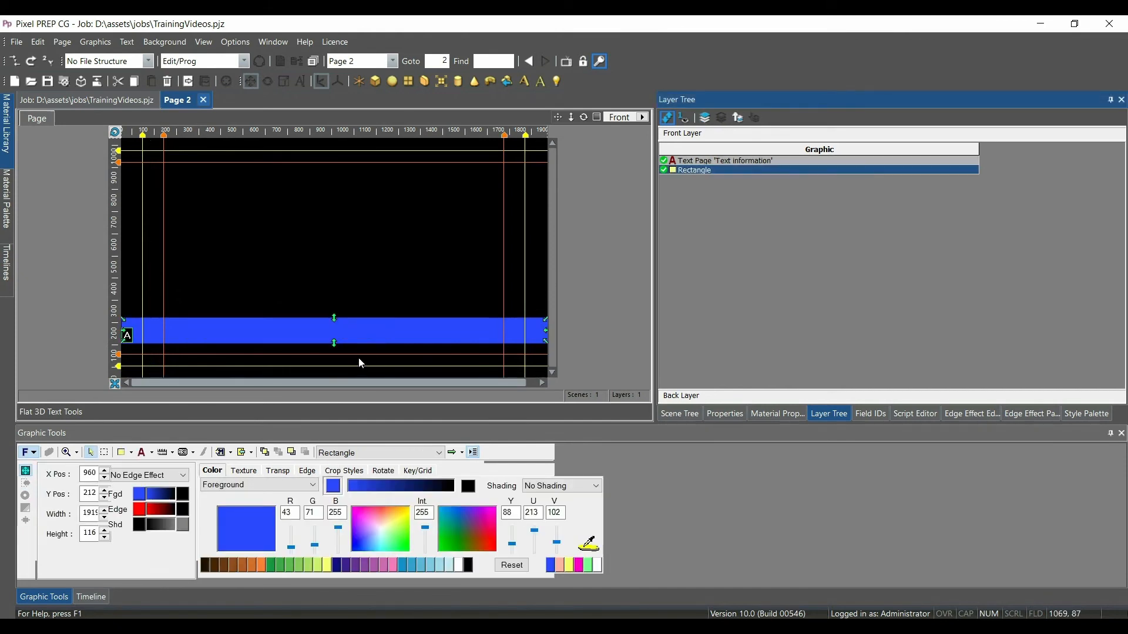
pyautogui.click(371, 333)
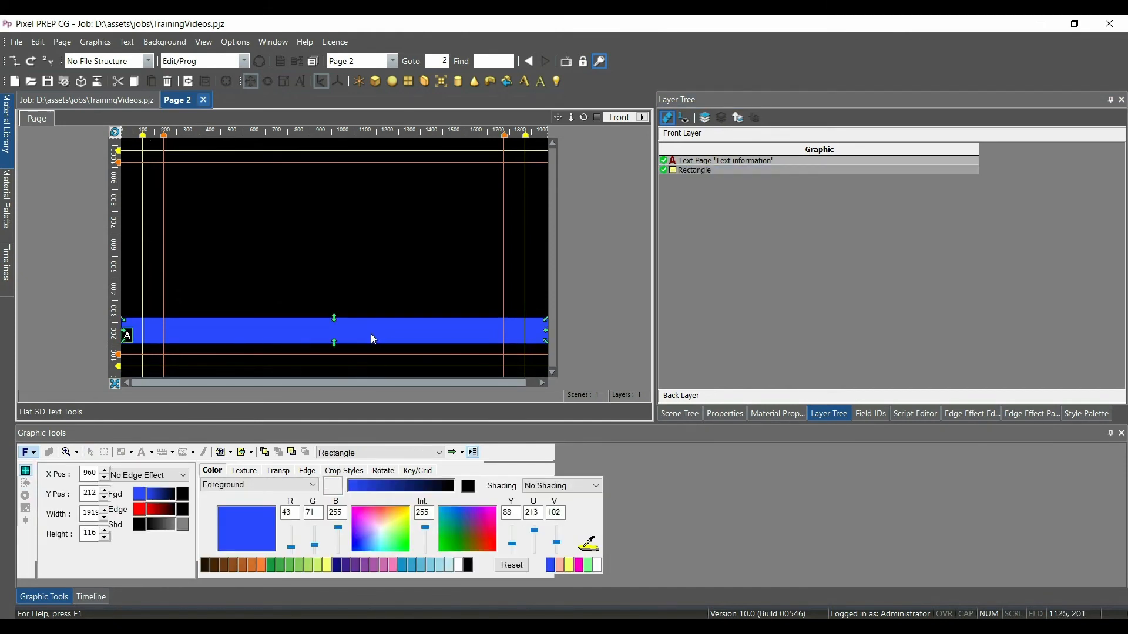
pyautogui.doubleClick(371, 334)
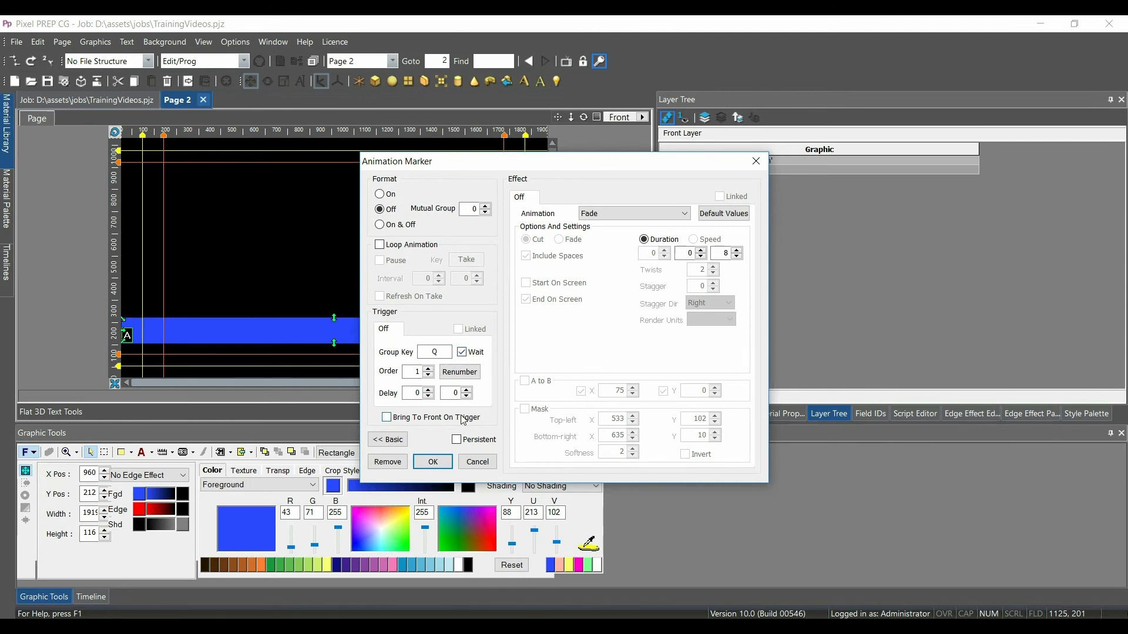
pyautogui.click(433, 463)
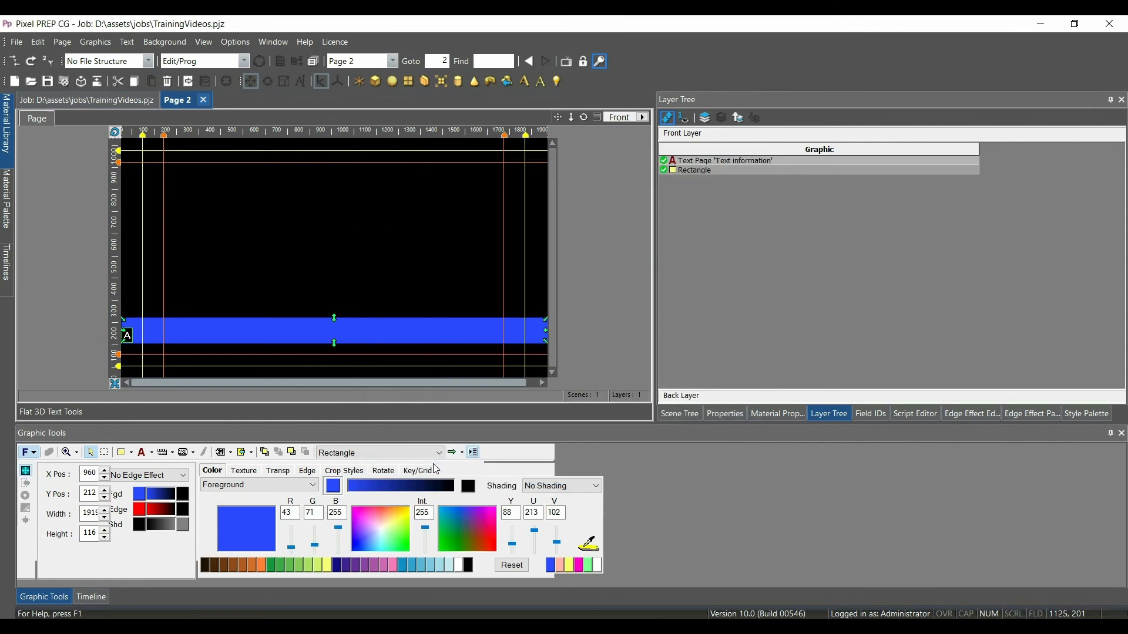
pyautogui.click(674, 170)
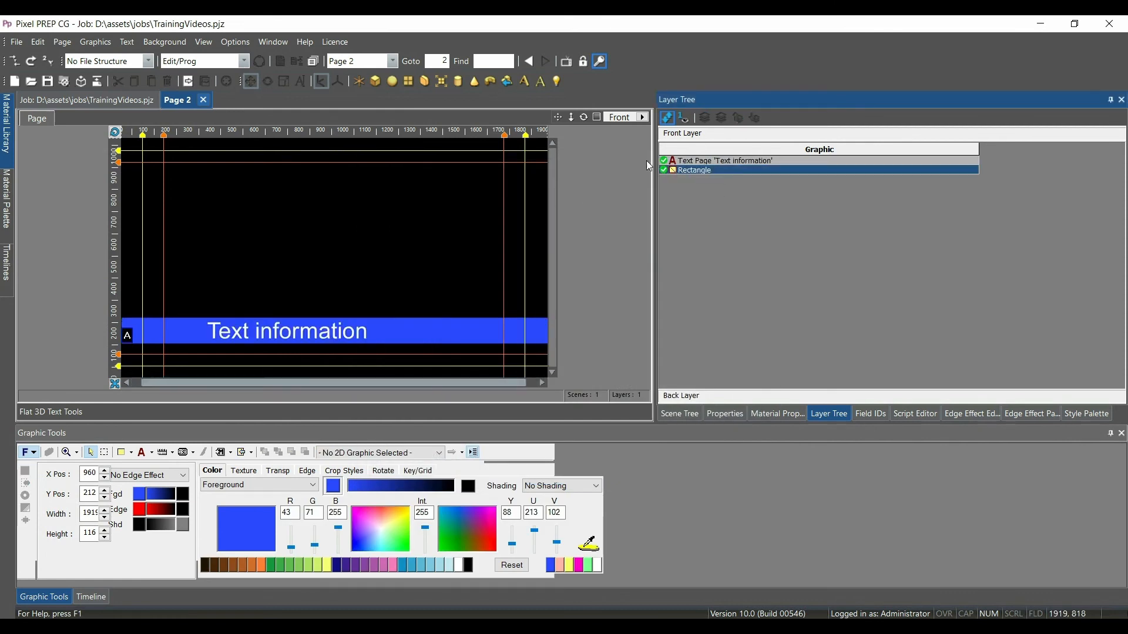
# Close Page 2 with its changes saved and take the page to air
pyautogui.click(204, 102)
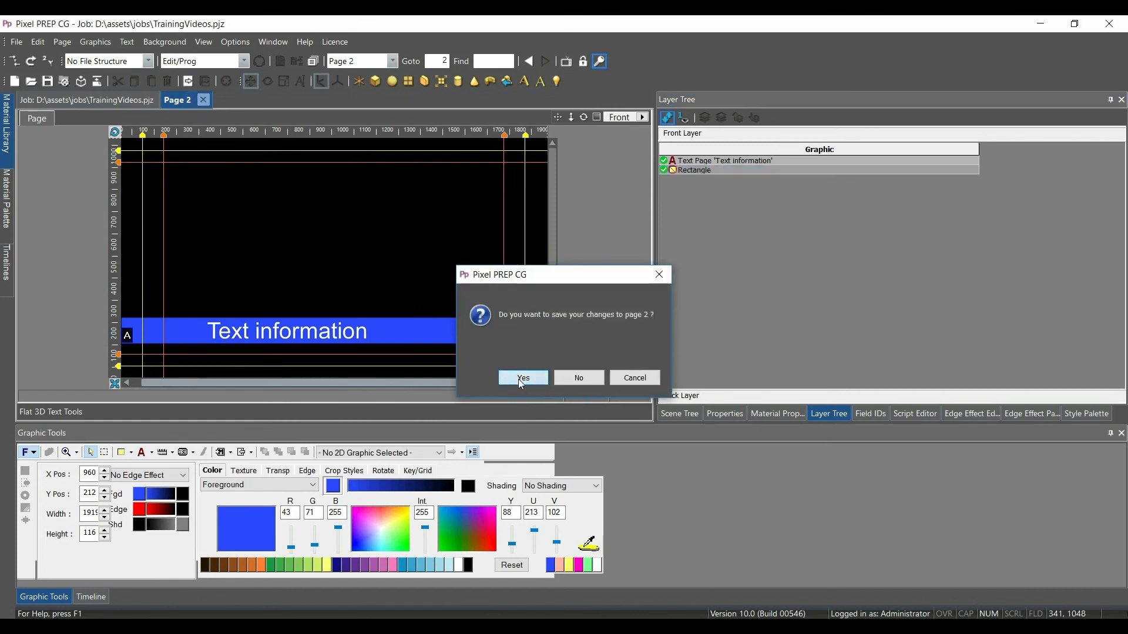
pyautogui.click(522, 378)
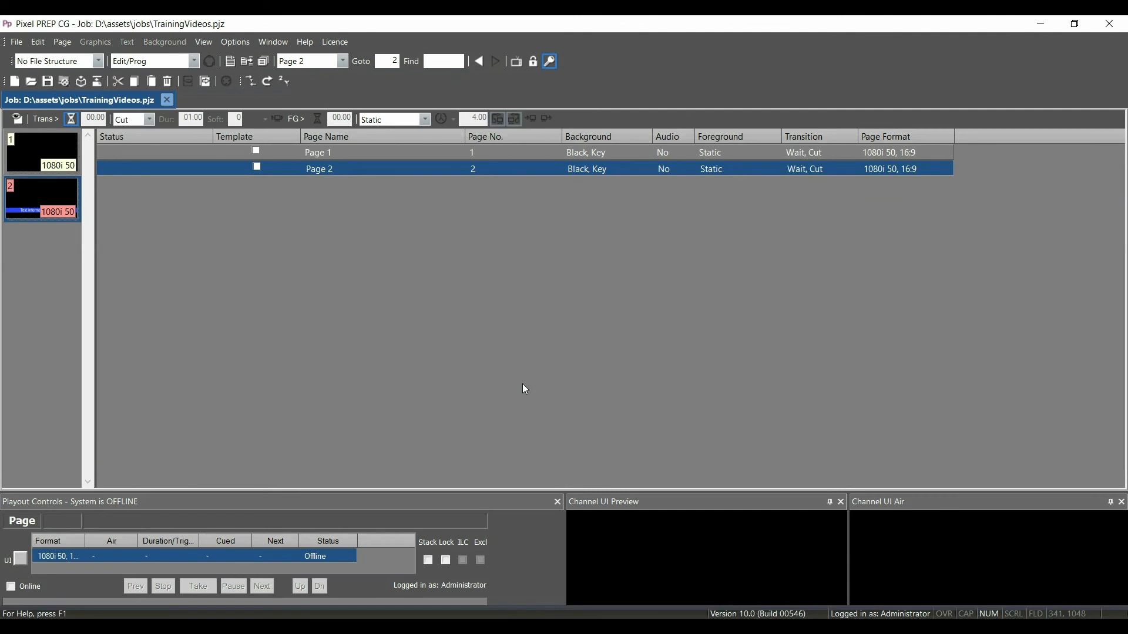
pyautogui.rightClick(18, 201)
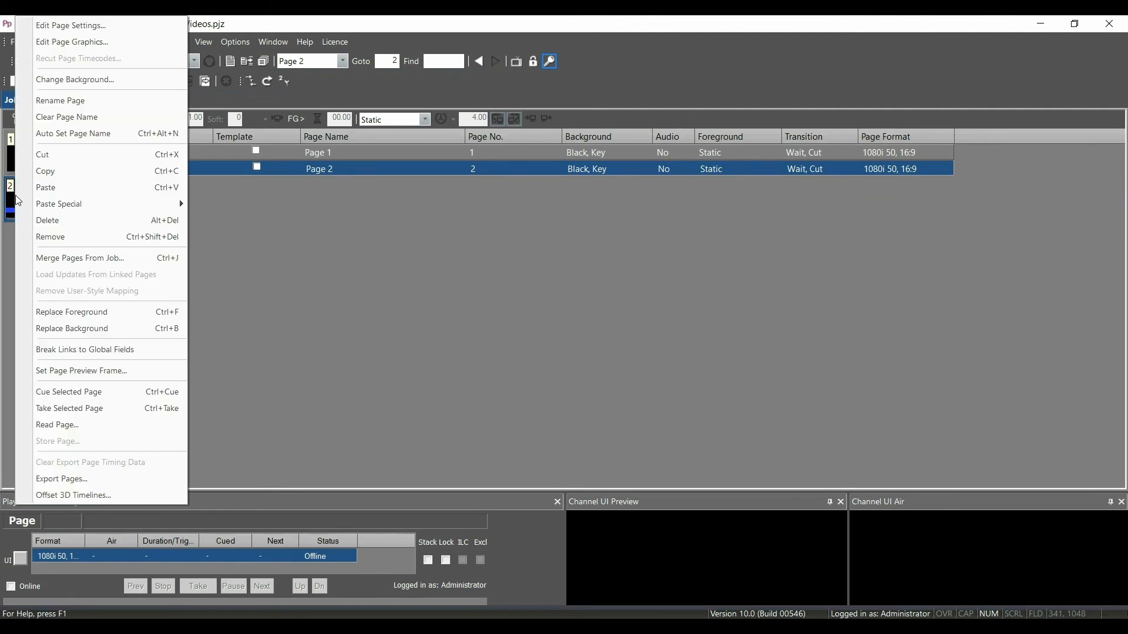
pyautogui.click(72, 410)
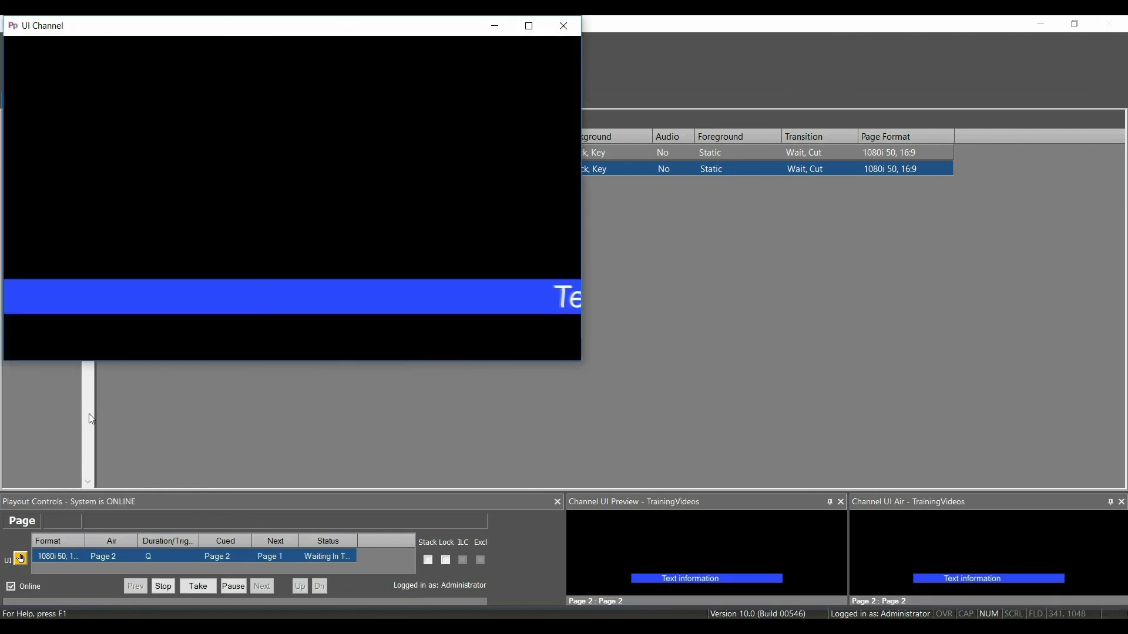